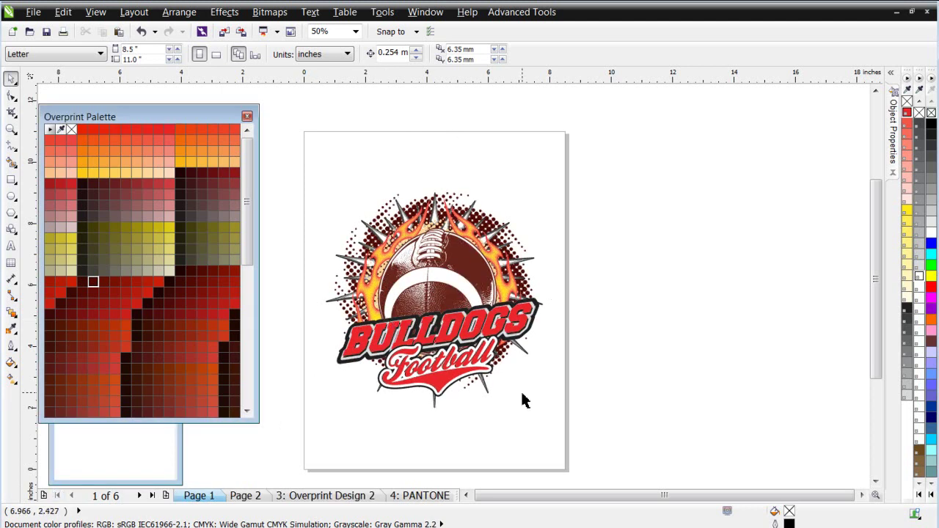
# Select the whole Bulldogs Football artwork and create a colour palette from that selection in SimpleSeps
pyautogui.click(450, 302)
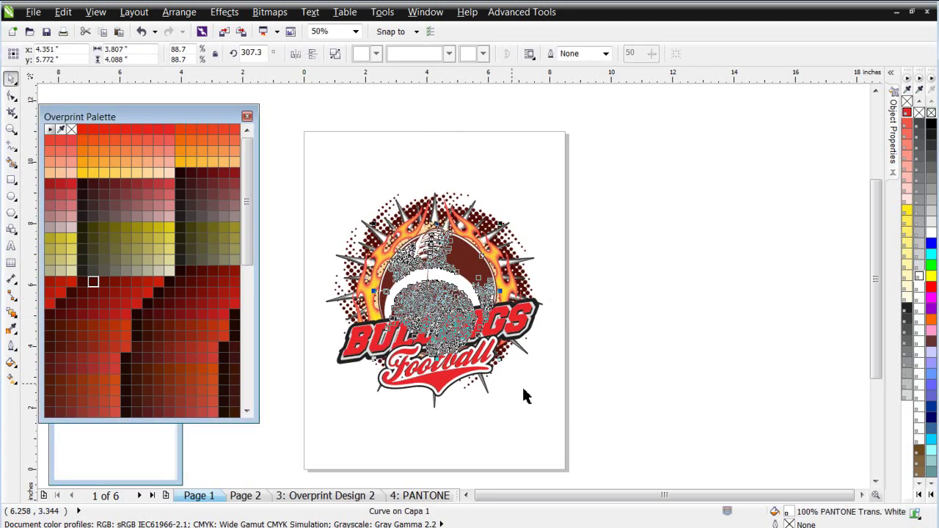
pyautogui.click(552, 435)
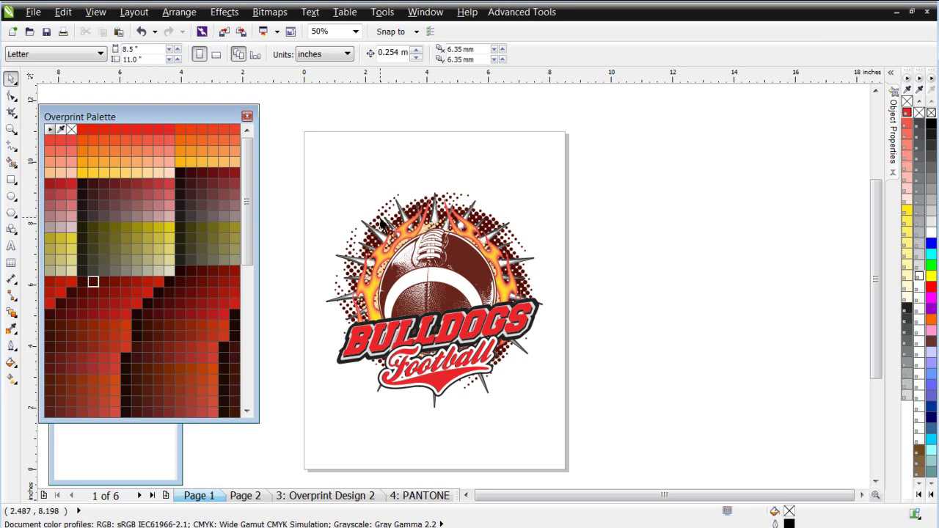
pyautogui.moveTo(298, 128); pyautogui.dragTo(654, 461)
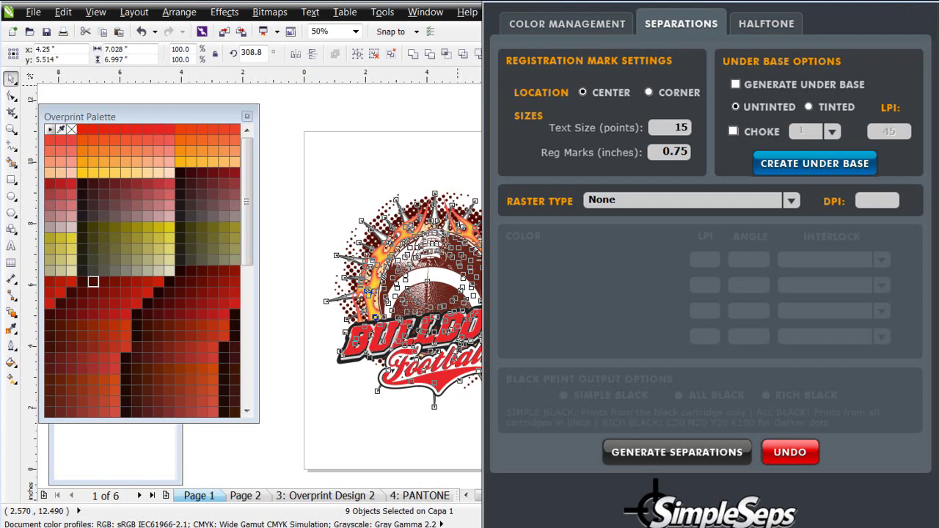
pyautogui.click(589, 26)
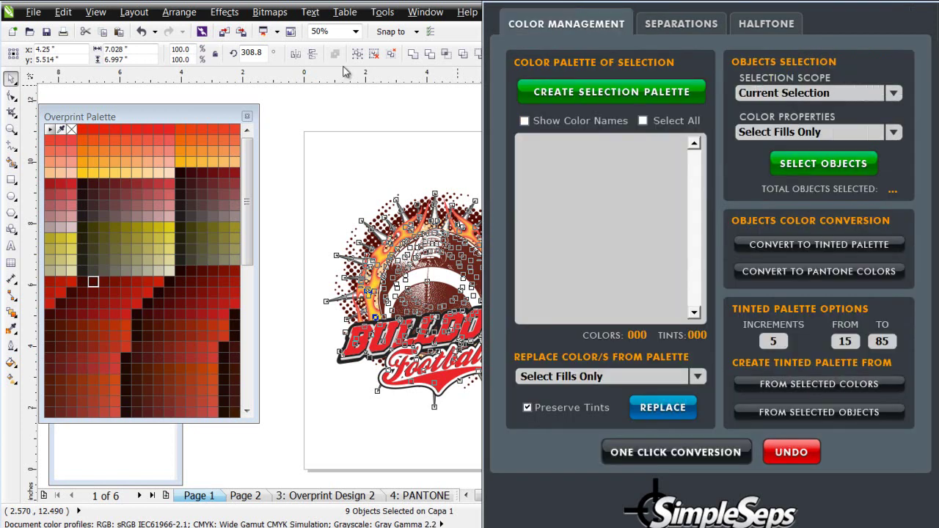
pyautogui.click(621, 98)
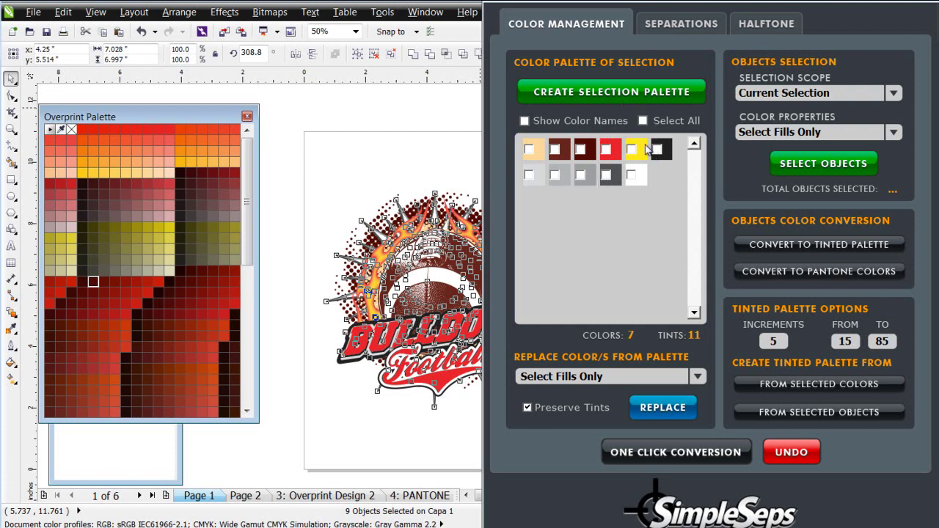
# Mark every colour in the selection palette except white for replacement
pyautogui.click(606, 174)
pyautogui.click(580, 174)
pyautogui.click(555, 175)
pyautogui.click(529, 174)
pyautogui.click(529, 149)
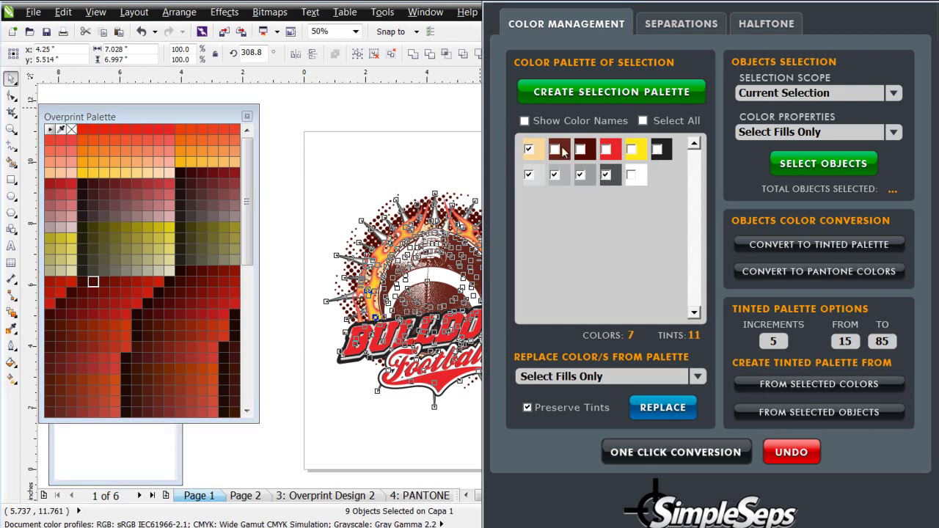
pyautogui.click(555, 150)
pyautogui.click(580, 150)
pyautogui.click(606, 151)
pyautogui.click(632, 151)
pyautogui.click(657, 150)
# Replace the fills of the marked colours with PANTONE 458 C from the PANTONE solid coated palette, without preserving tints
pyautogui.click(528, 408)
pyautogui.click(528, 408)
pyautogui.click(527, 408)
pyautogui.click(665, 411)
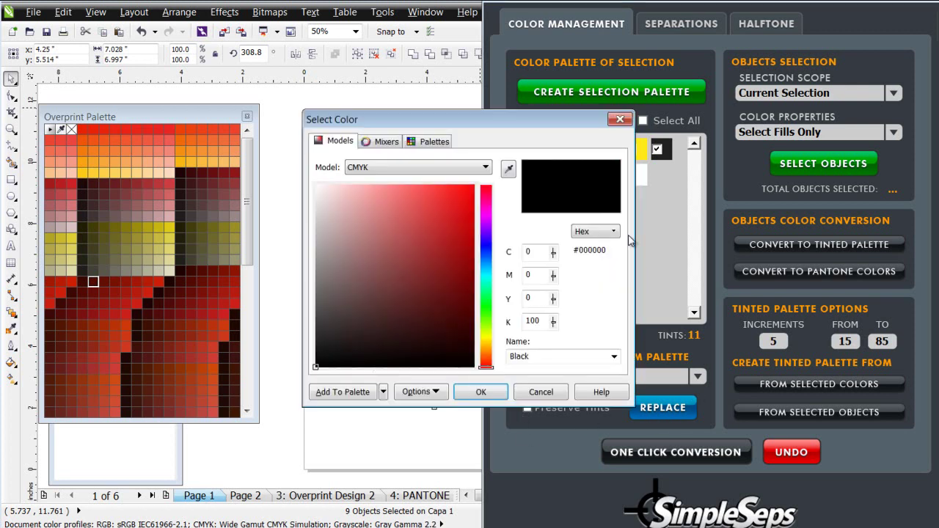
pyautogui.click(432, 141)
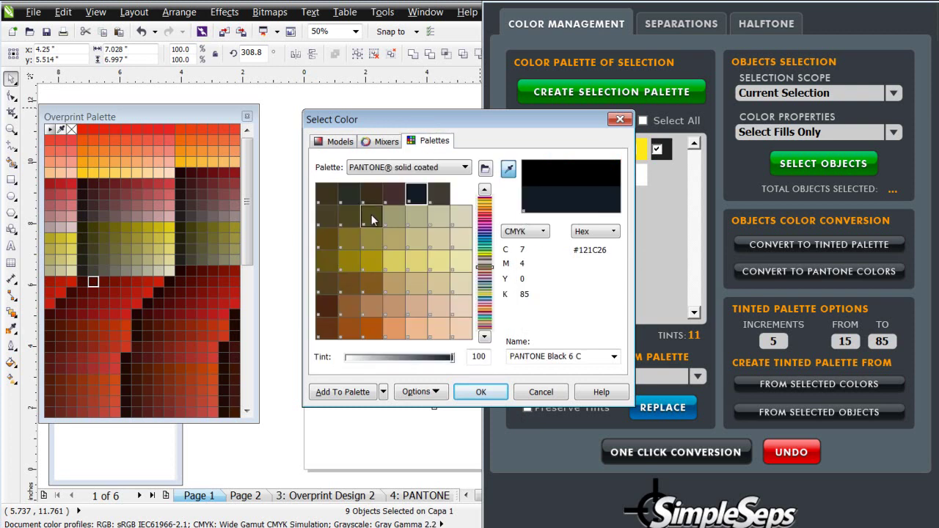
pyautogui.click(393, 262)
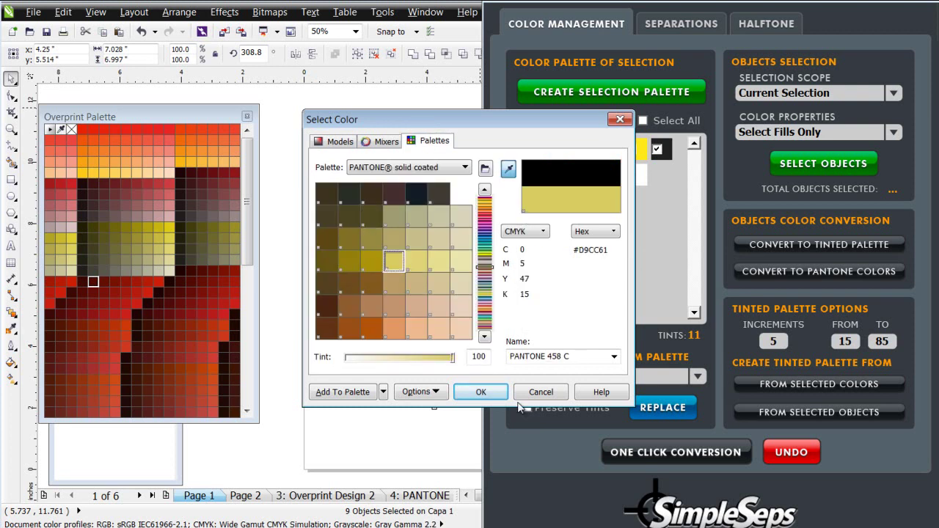
pyautogui.click(481, 396)
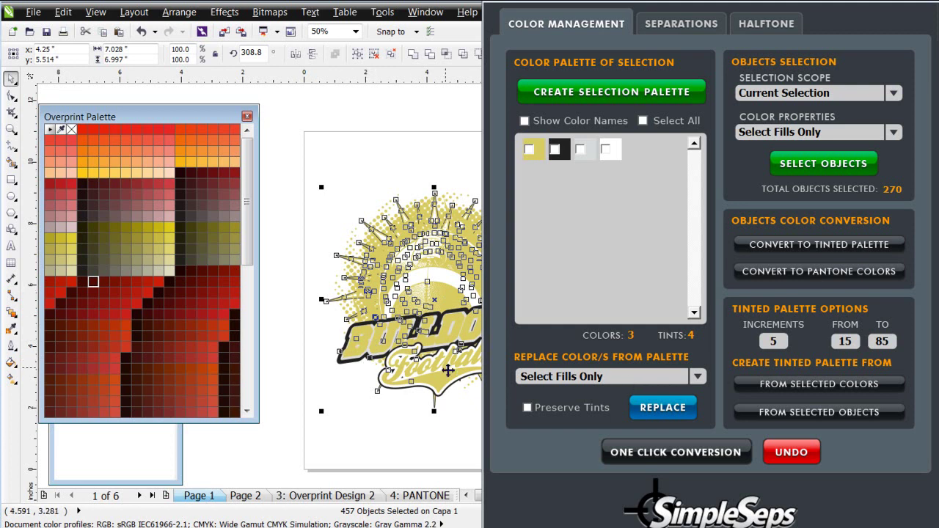
# Configure the separations with the HalfTones raster type and an untinted under base with a choke of 1
pyautogui.click(682, 25)
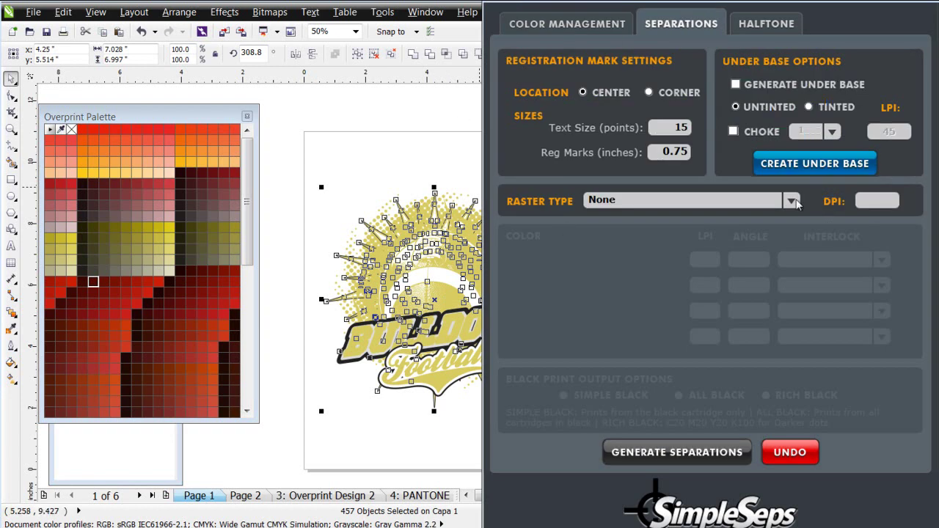
pyautogui.click(793, 202)
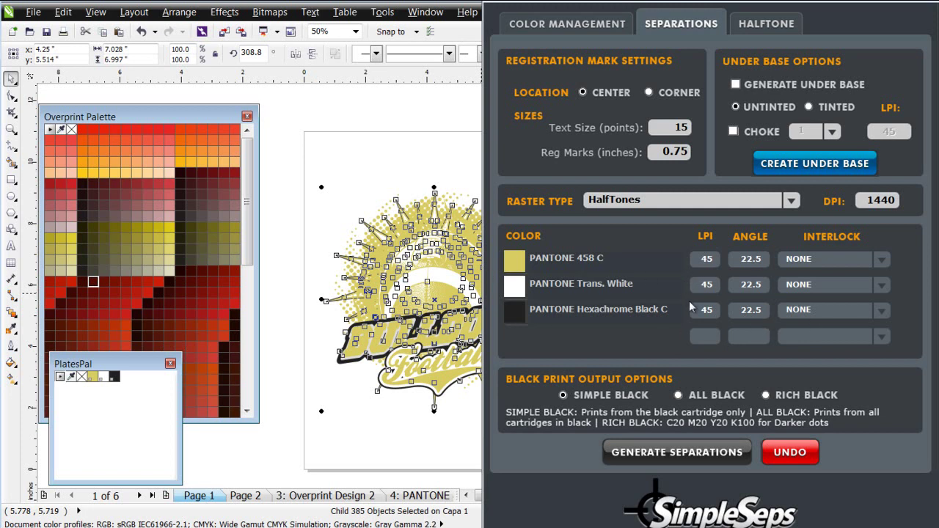
pyautogui.click(736, 84)
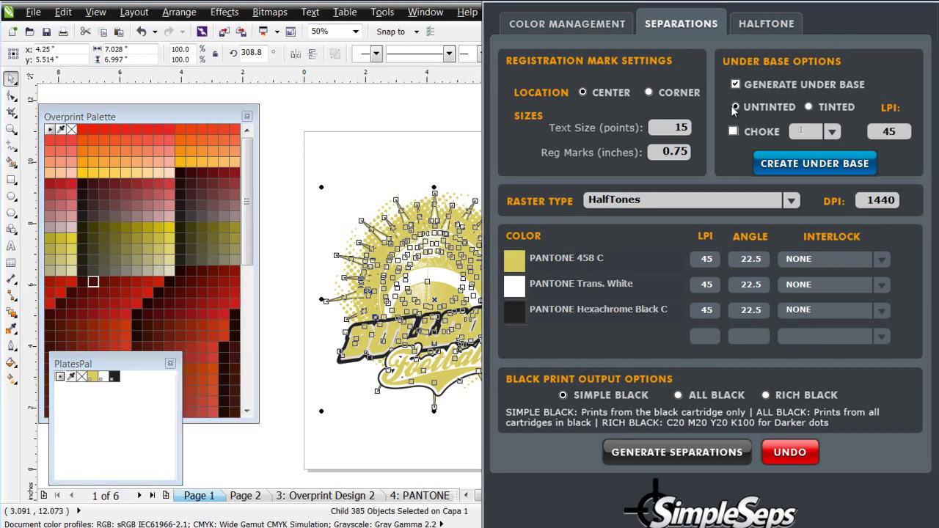
pyautogui.click(734, 131)
# Generate the separations for the recoloured design
pyautogui.click(688, 454)
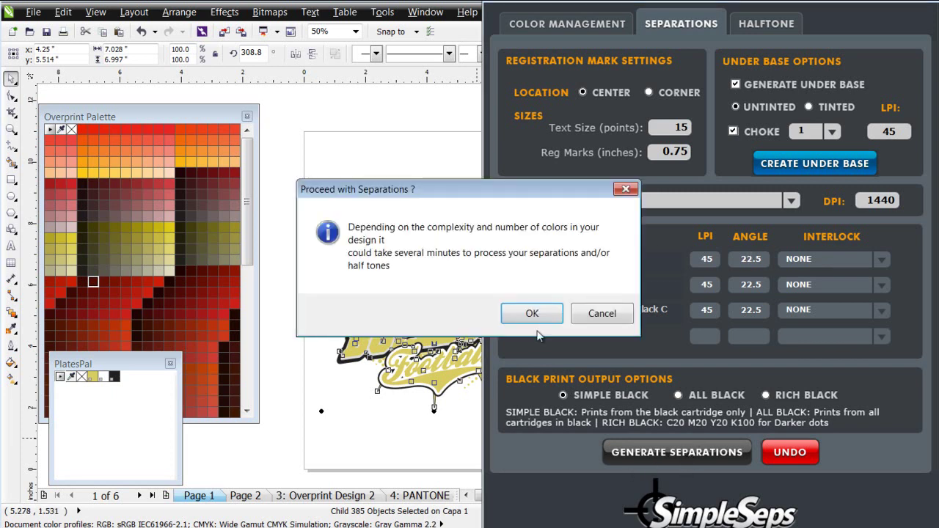
pyautogui.click(531, 314)
pyautogui.click(538, 318)
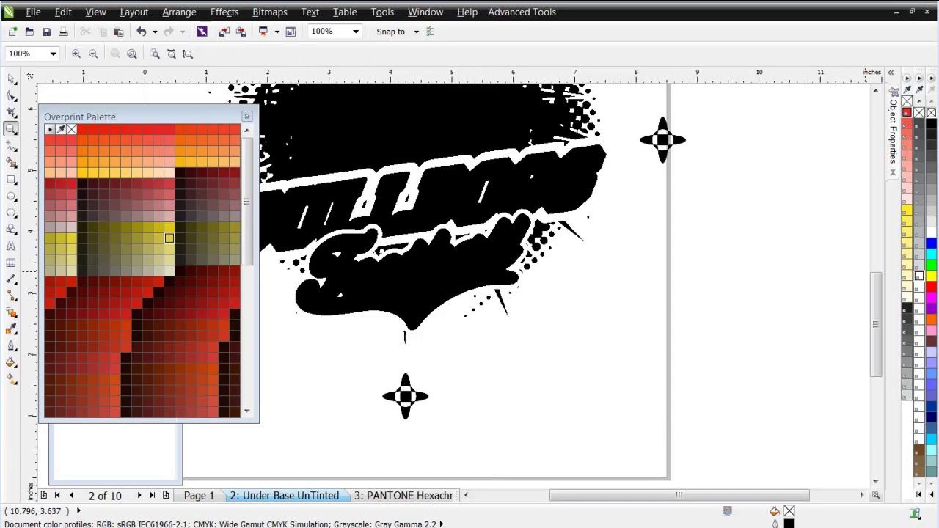
# Copy the under base bitmap from the Under Base UnTinted page
pyautogui.rightClick(453, 272)
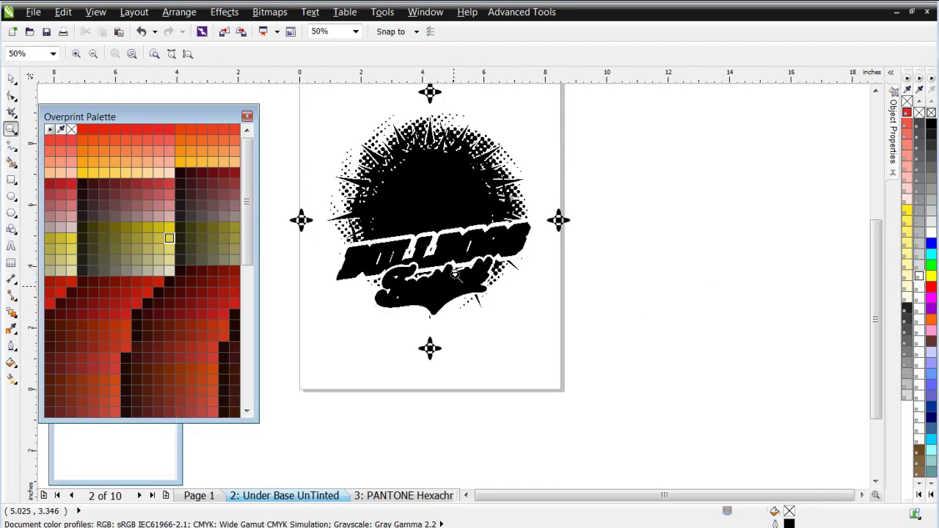
pyautogui.click(430, 240)
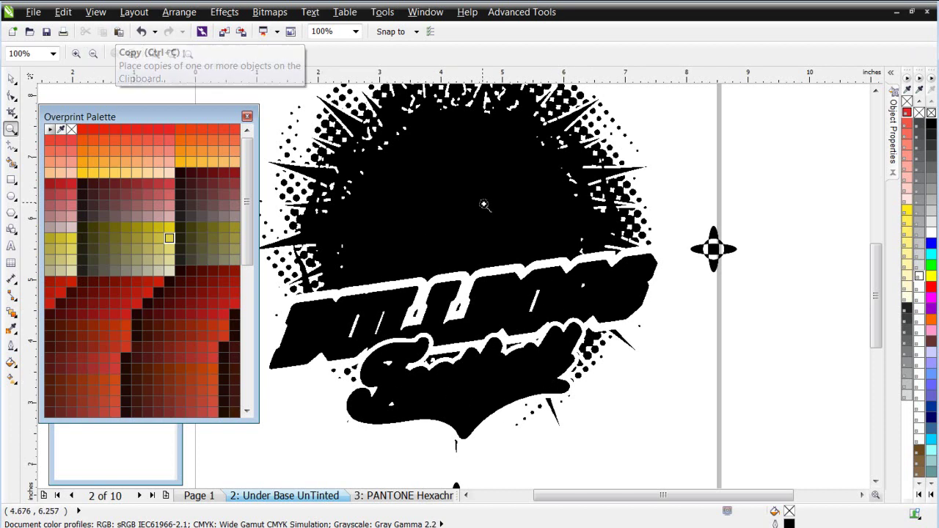
pyautogui.click(11, 78)
pyautogui.click(445, 210)
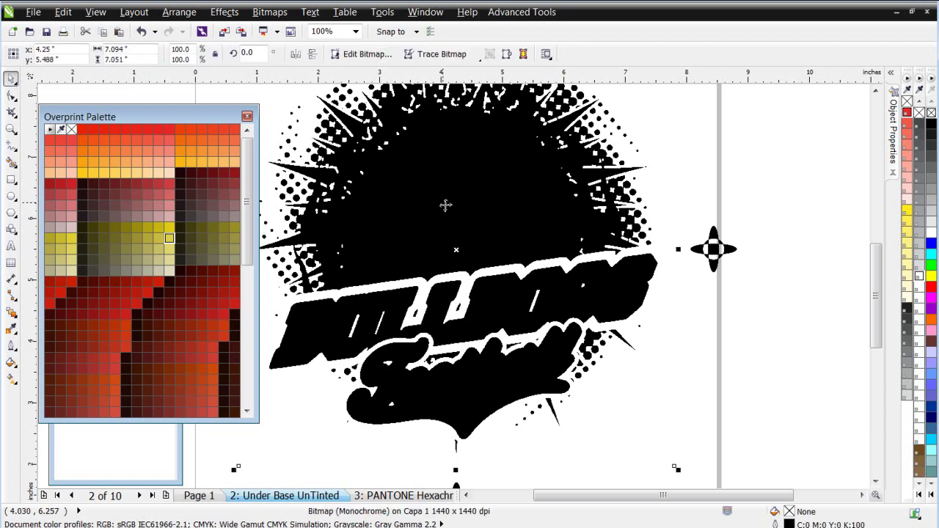
pyautogui.click(101, 32)
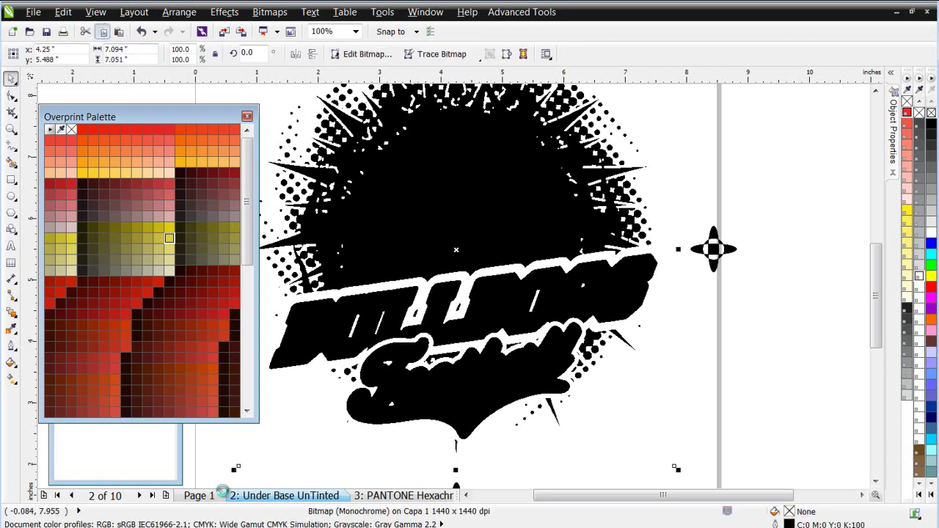
# Paste the under base bitmap over the design on Page 1 and colour it dark maroon from the Overprint Palette
pyautogui.click(199, 499)
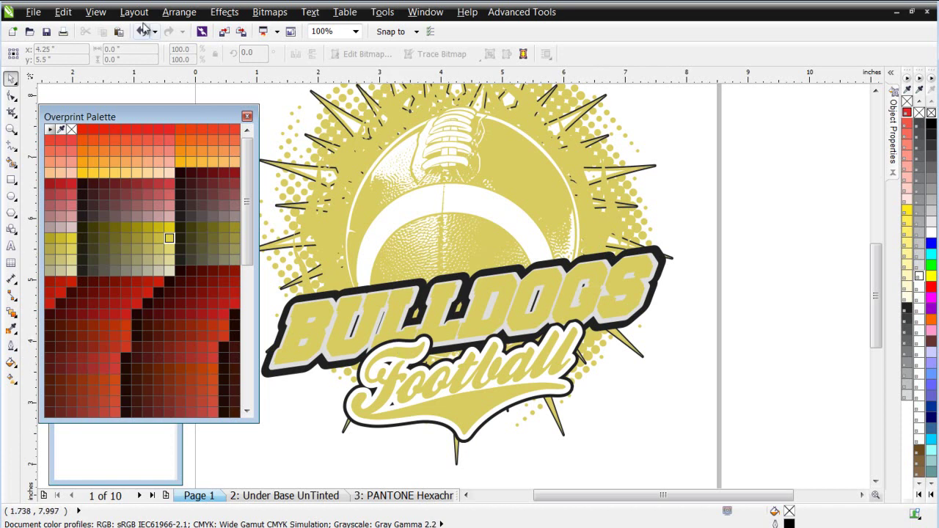
pyautogui.click(119, 33)
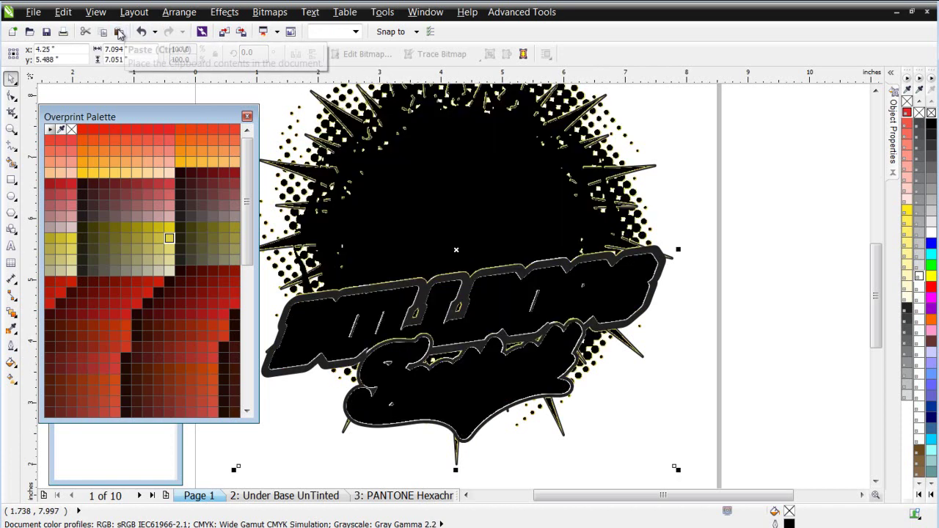
pyautogui.click(179, 294)
pyautogui.scroll(1, 407, 297)
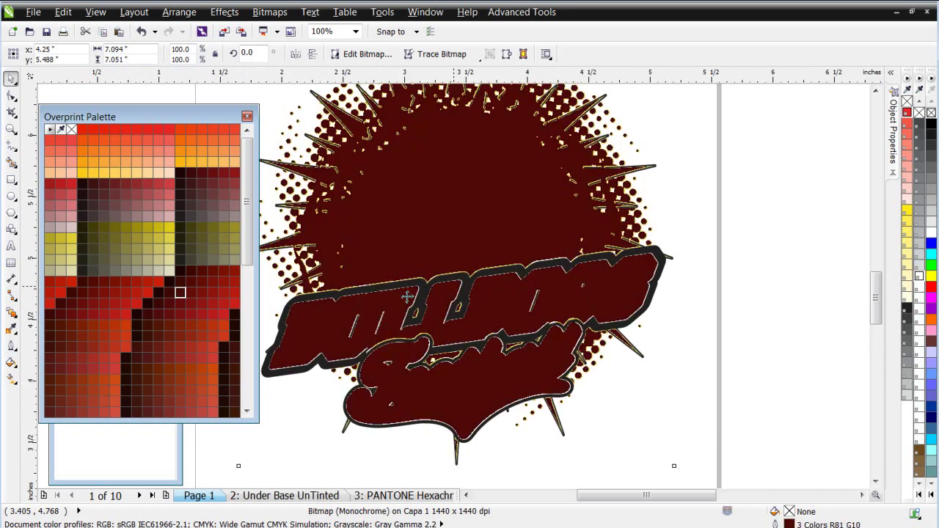
pyautogui.scroll(1, 407, 297)
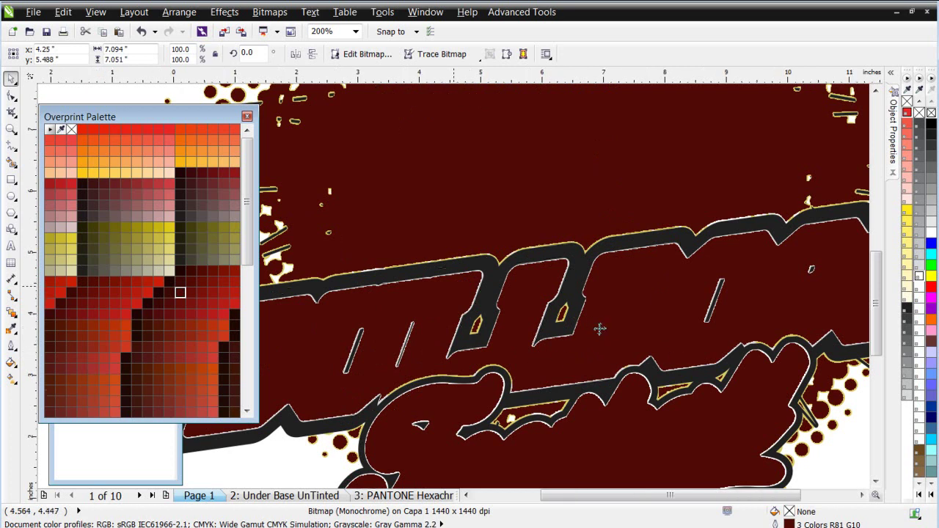
pyautogui.scroll(-1, 600, 328)
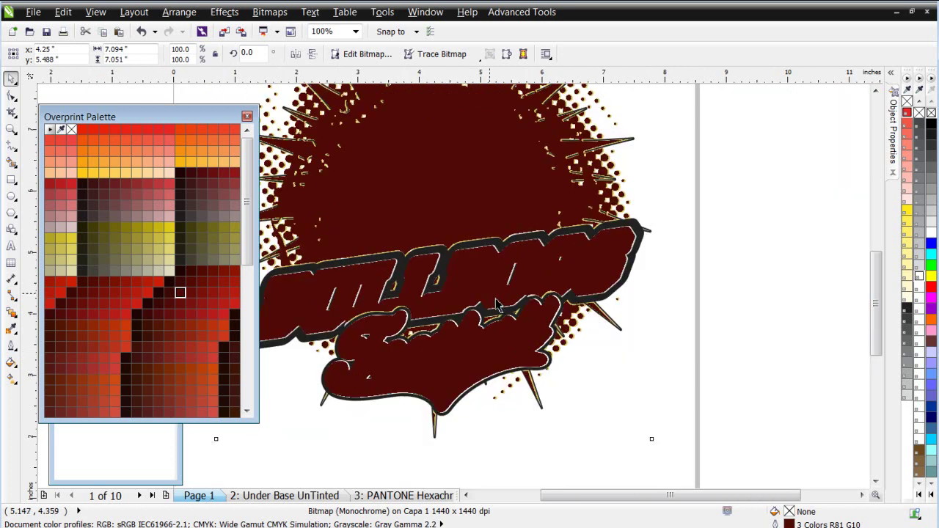
pyautogui.press('Escape')
# Delete the PANTONE Hexachrome Black separation page that follows the under base page
pyautogui.click(309, 496)
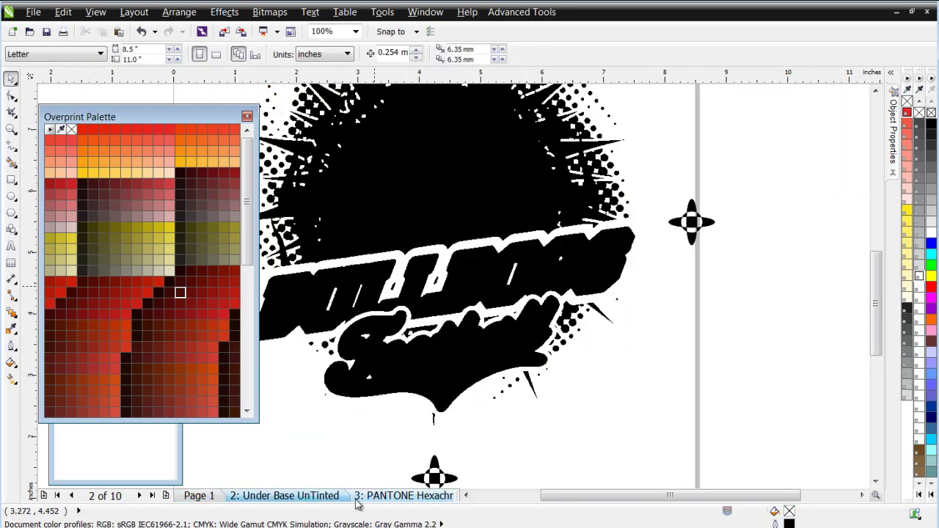
pyautogui.click(392, 497)
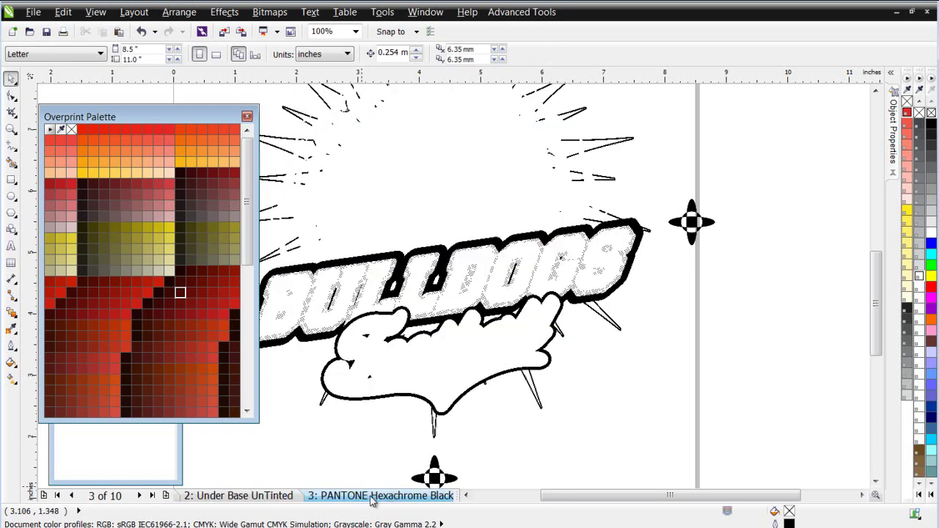
pyautogui.rightClick(372, 499)
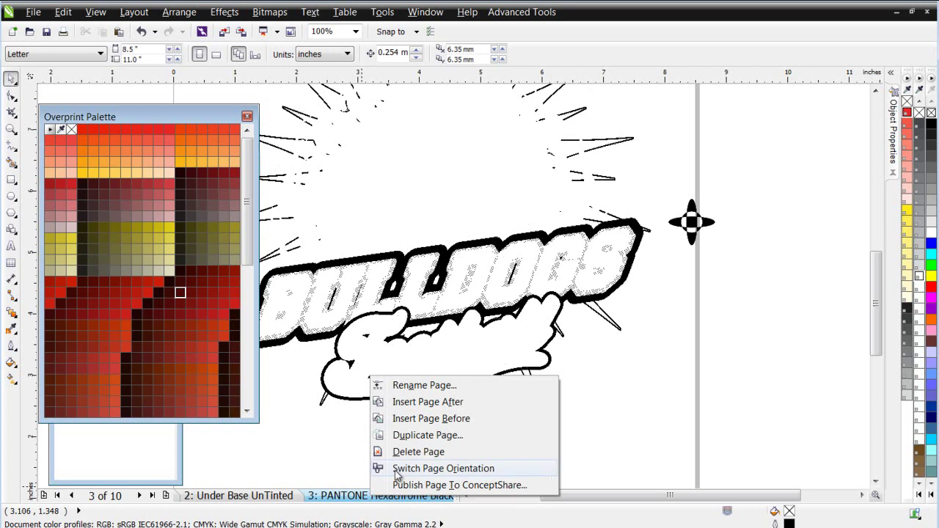
pyautogui.click(413, 451)
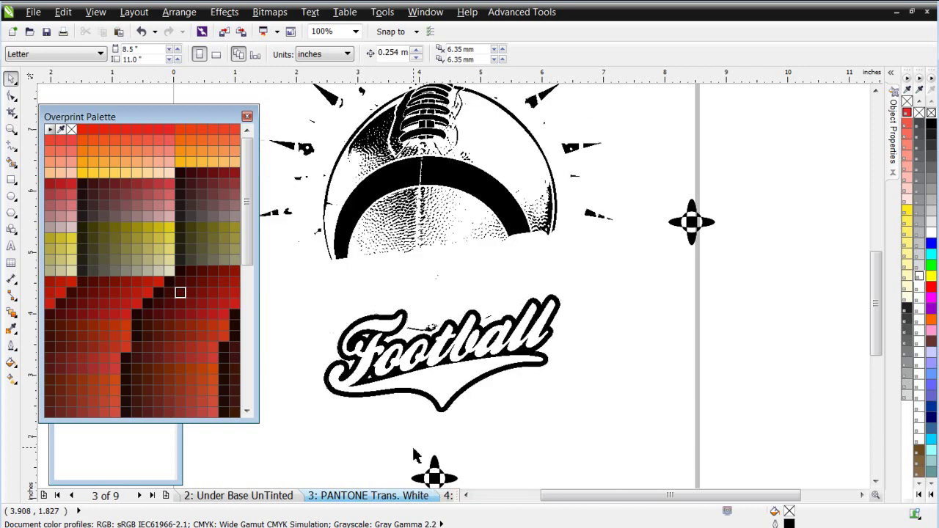
# Copy the separation bitmap from the PANTONE Trans. White page
pyautogui.click(408, 187)
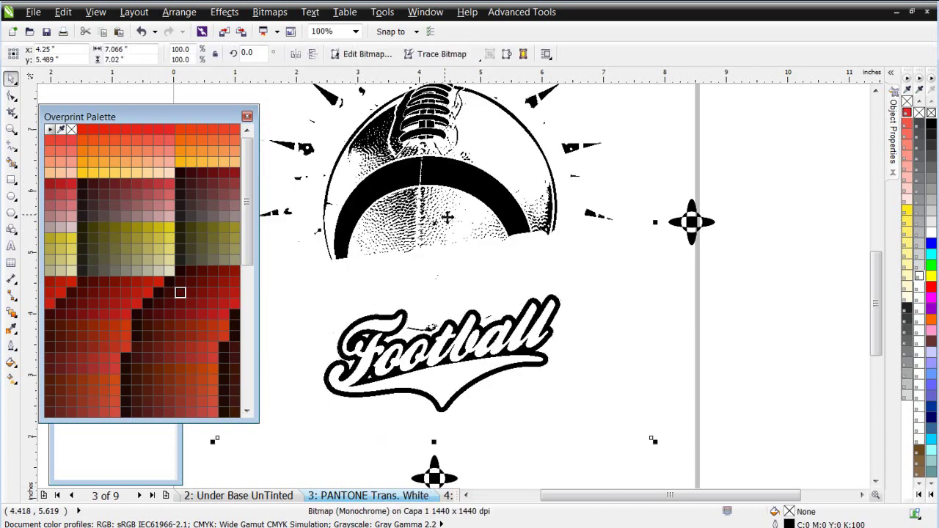
pyautogui.scroll(-1, 448, 221)
pyautogui.scroll(1, 440, 271)
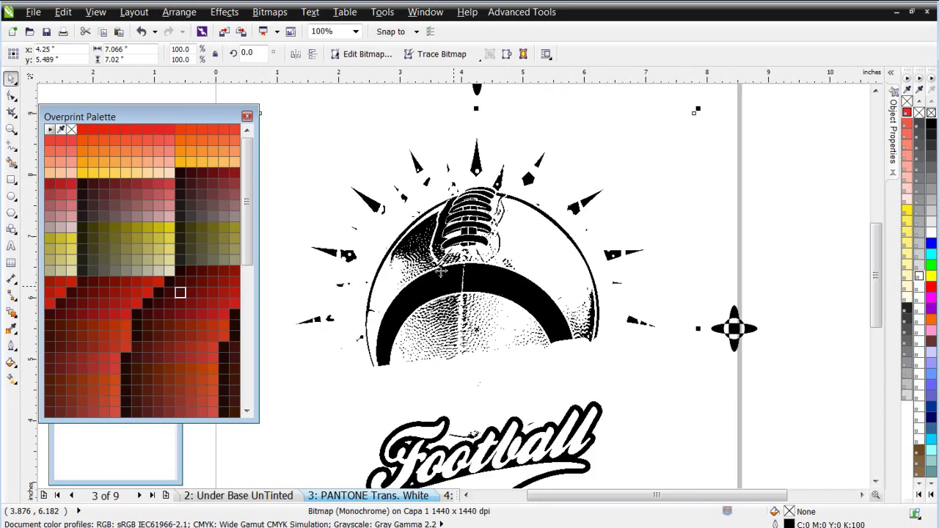
pyautogui.click(504, 345)
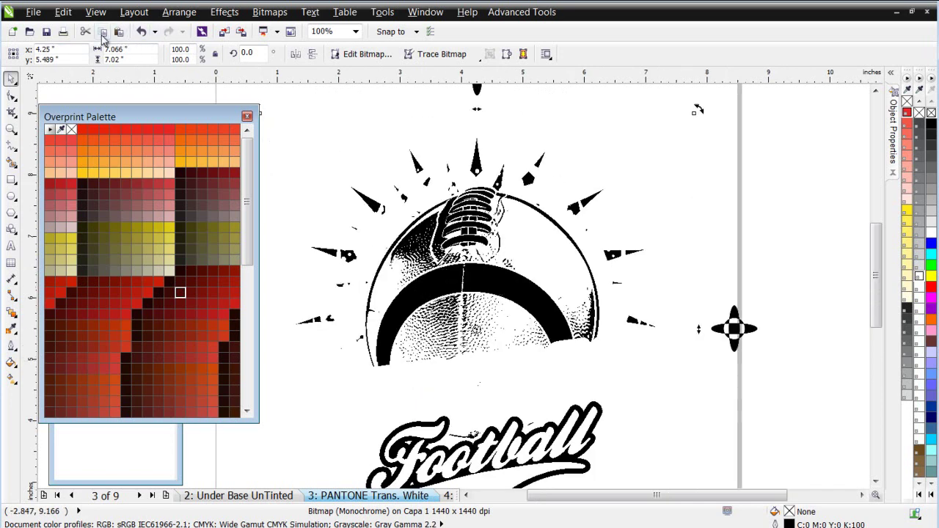
# Examine the PANTONE 458 C separation page, including its colour label and registration marks
pyautogui.click(442, 499)
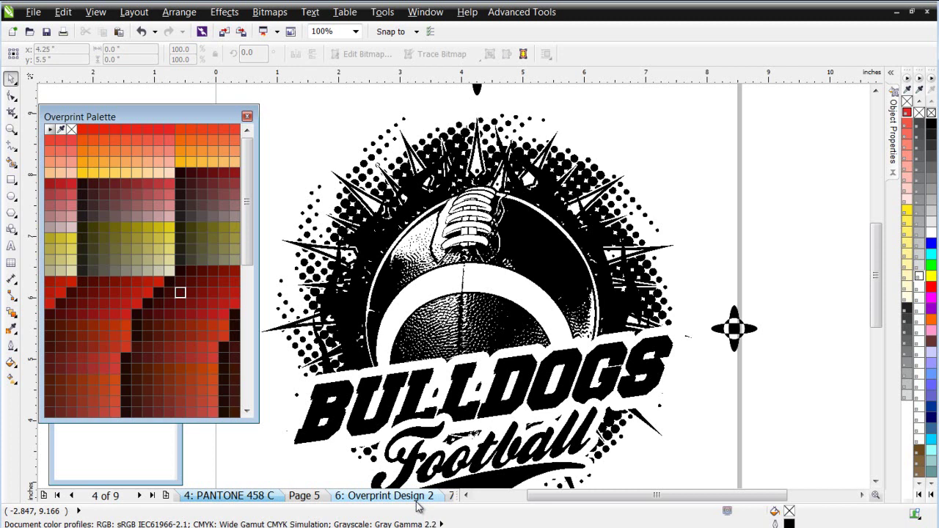
pyautogui.scroll(-1, 469, 440)
pyautogui.scroll(-1, 467, 229)
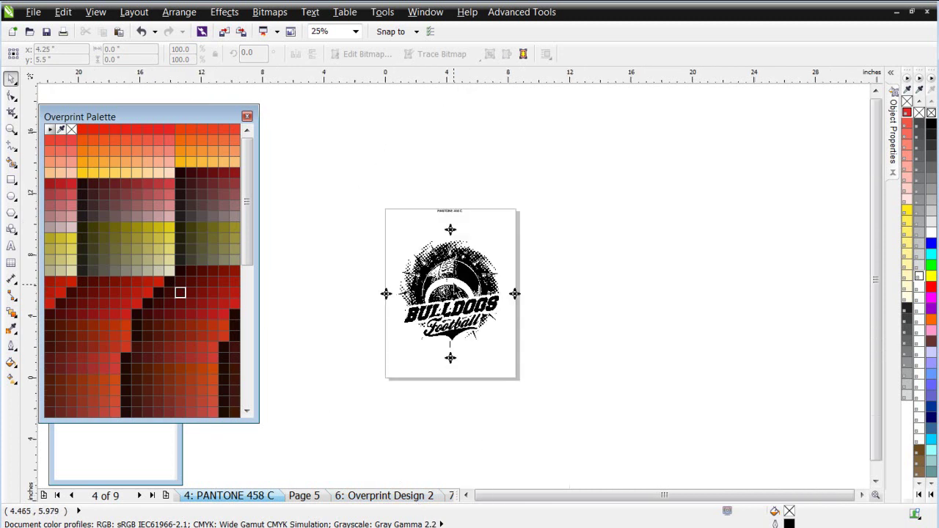
pyautogui.scroll(1, 467, 229)
pyautogui.scroll(1, 428, 222)
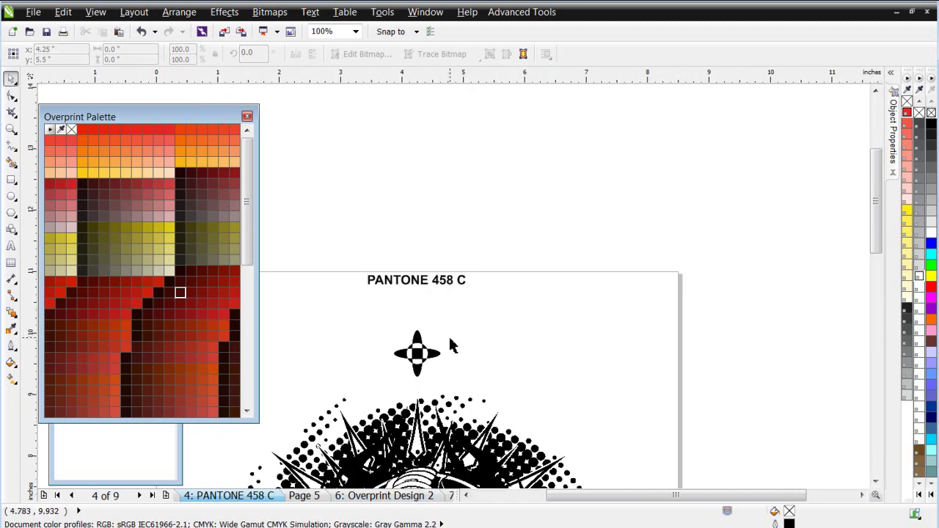
pyautogui.scroll(-1, 451, 339)
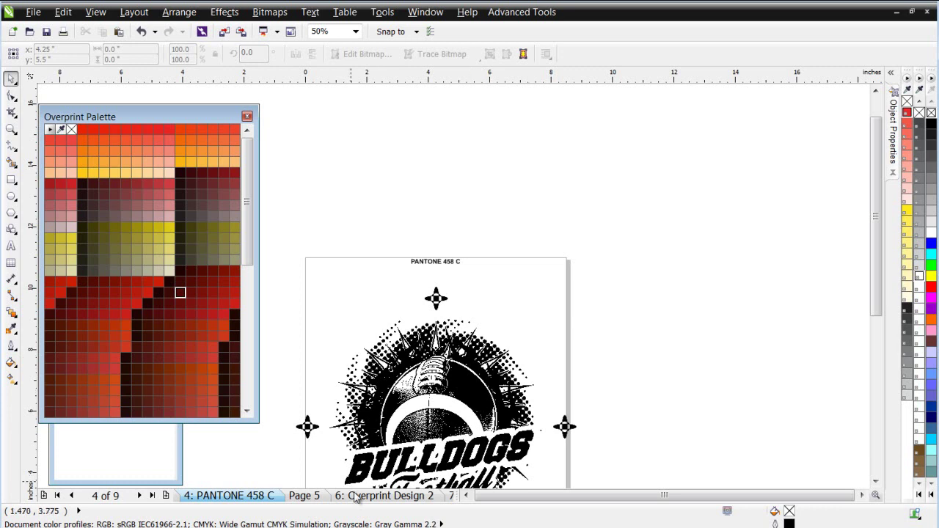
# Try the copied white separation over the full-colour design on Page 5, coloured white, and delete the pasted bitmap
pyautogui.click(138, 496)
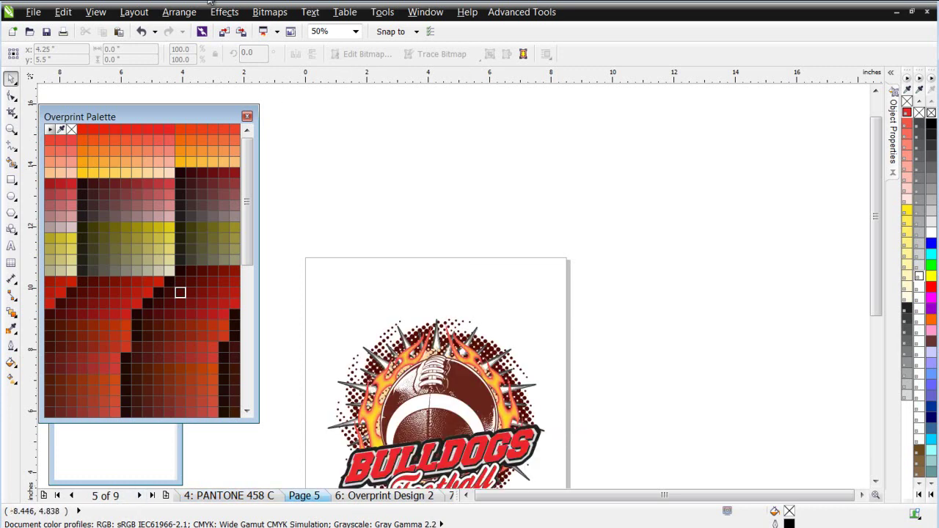
pyautogui.scroll(1, 415, 364)
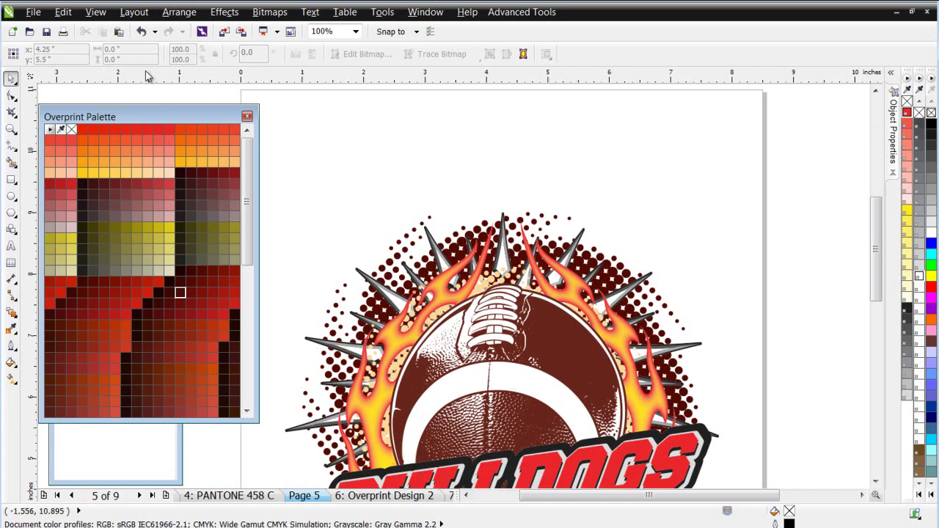
pyautogui.click(118, 33)
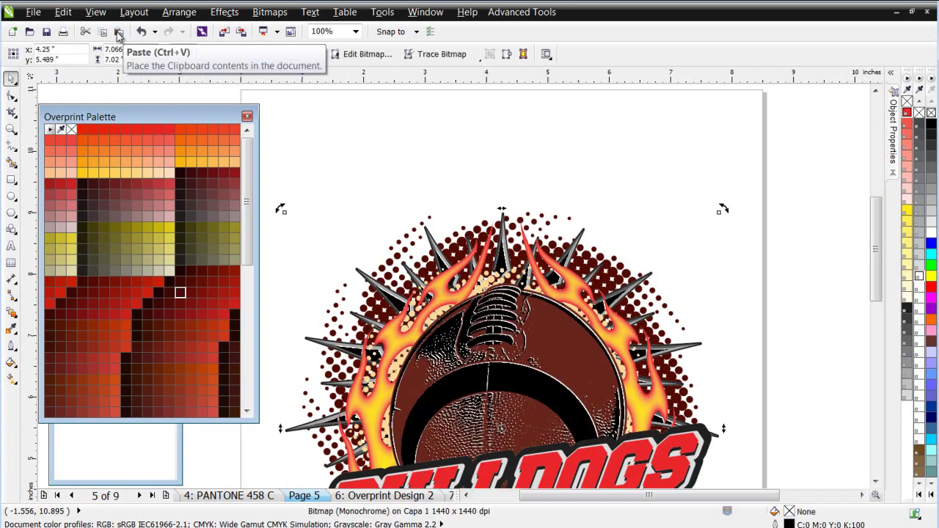
pyautogui.rightClick(921, 278)
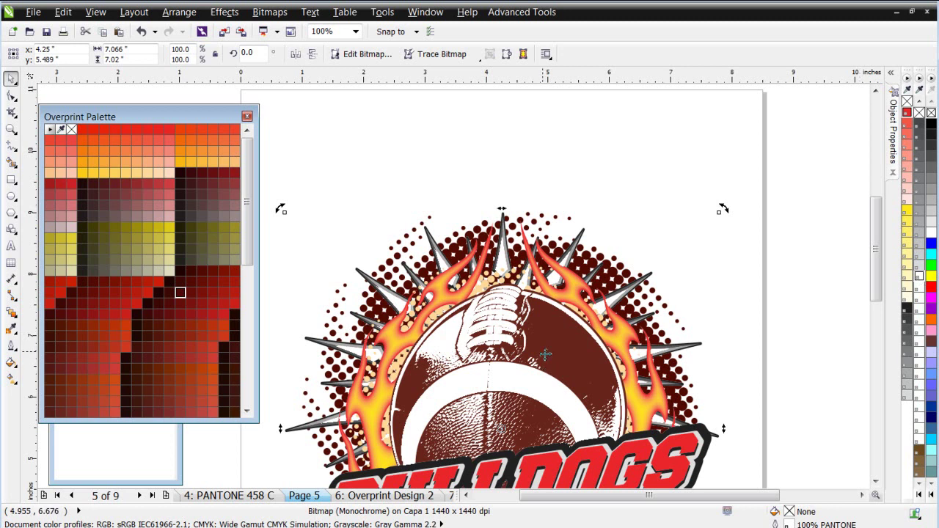
pyautogui.press('Delete')
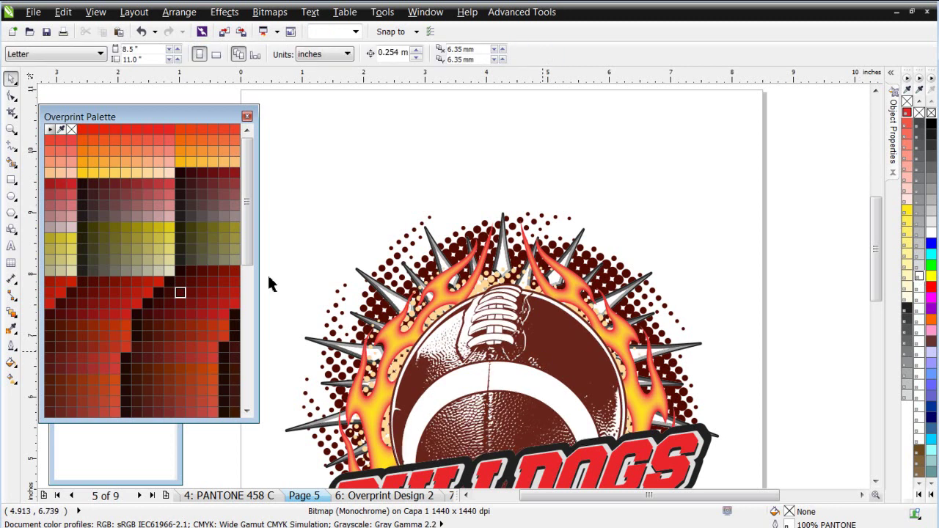